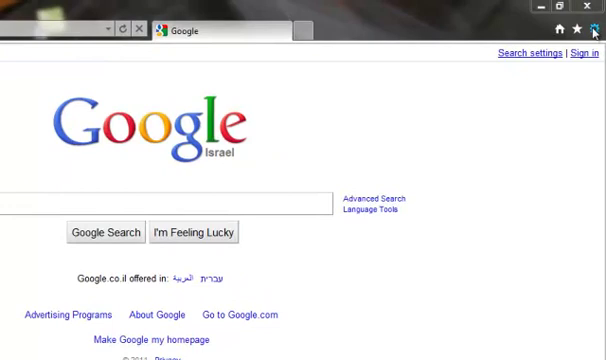
# Open Internet Options from the Tools gear menu and go to the Connections section.
pyautogui.click(594, 30)
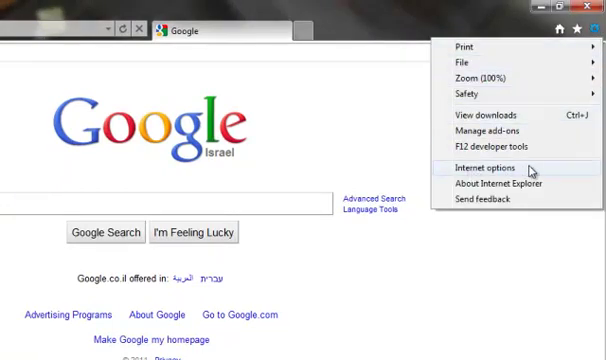
pyautogui.click(485, 167)
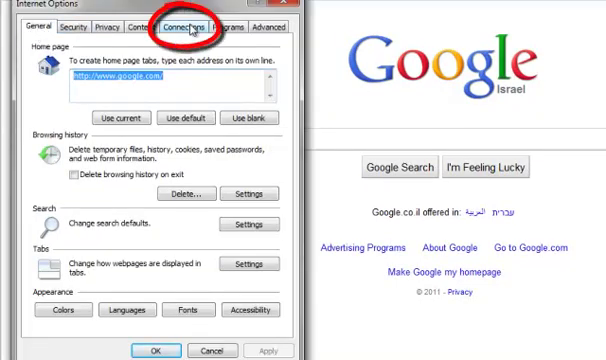
pyautogui.click(184, 27)
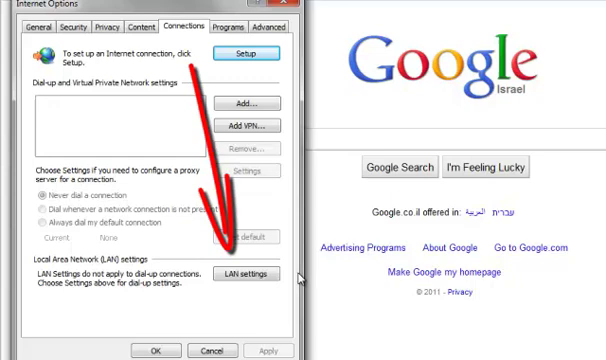
# Enable 'Use a proxy server for your LAN' in the LAN settings window.
pyautogui.click(258, 274)
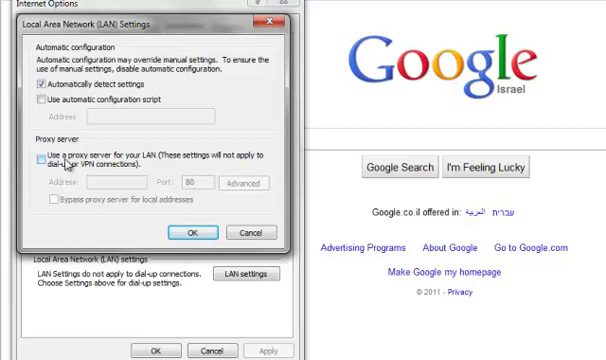
pyautogui.click(41, 157)
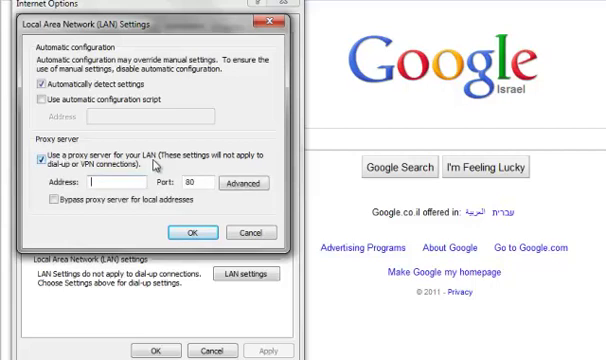
pyautogui.write('123.')
pyautogui.write('45.6')
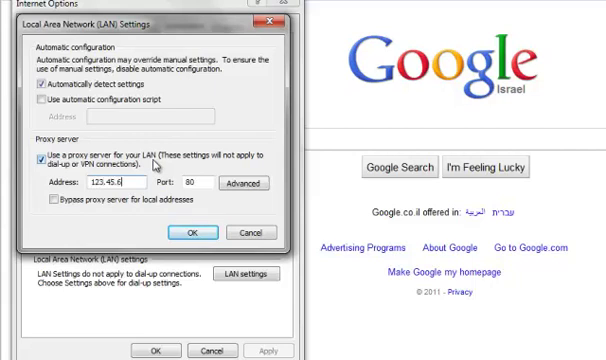
pyautogui.write('7.89')
# Accept the 123.45.67.89:80 proxy for all protocols and close Proxy, LAN and Internet Options dialogs.
pyautogui.click(241, 184)
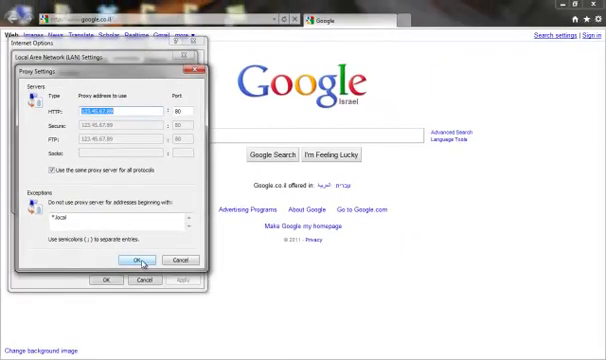
pyautogui.click(139, 262)
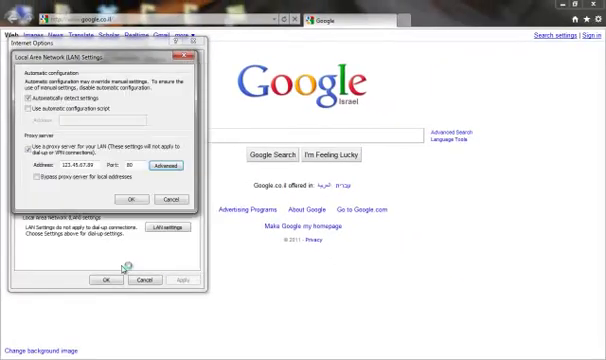
pyautogui.click(129, 201)
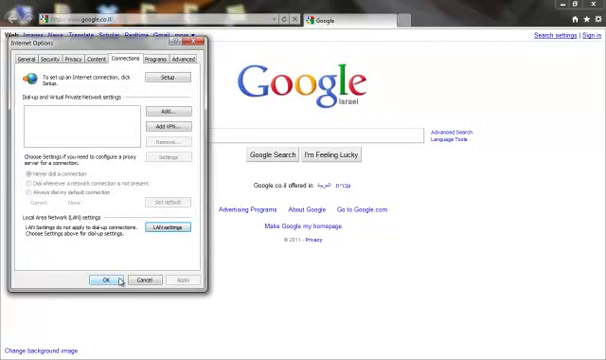
pyautogui.click(106, 279)
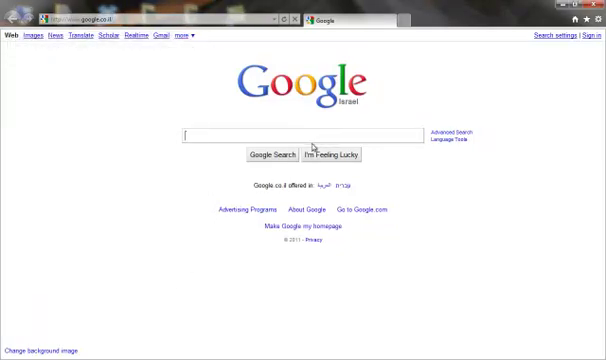
# Reload Google through the proxy, focus the search box, and submit the proxy credentials.
pyautogui.press('F5')
pyautogui.click(318, 136)
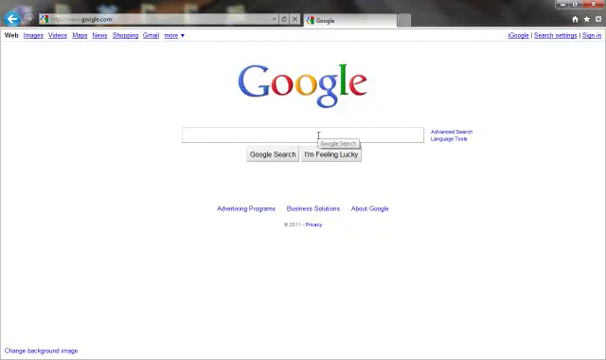
pyautogui.write('flig')
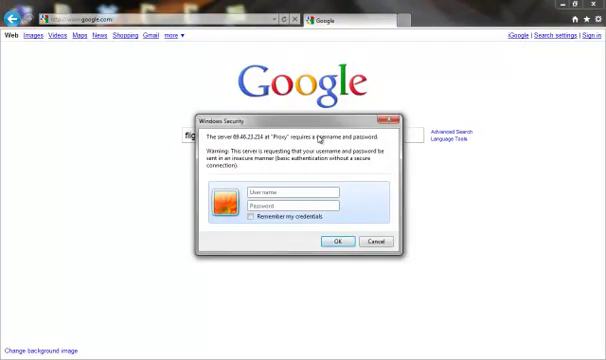
pyautogui.write('hgee')
pyautogui.write('ky')
pyautogui.write('•••')
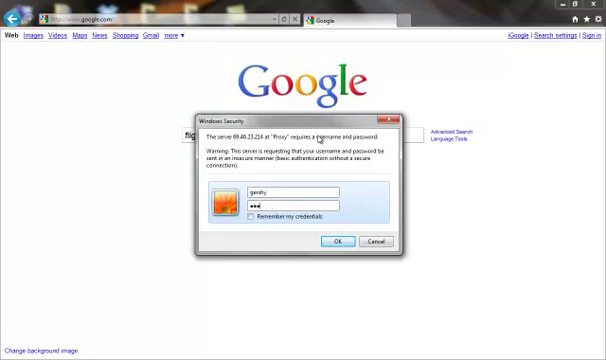
pyautogui.write('••')
pyautogui.write('••')
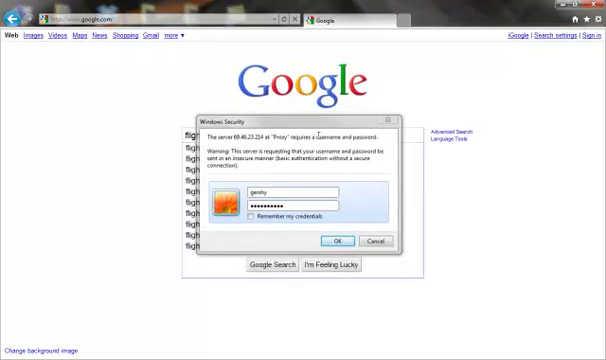
pyautogui.press('Return')
pyautogui.write('ts')
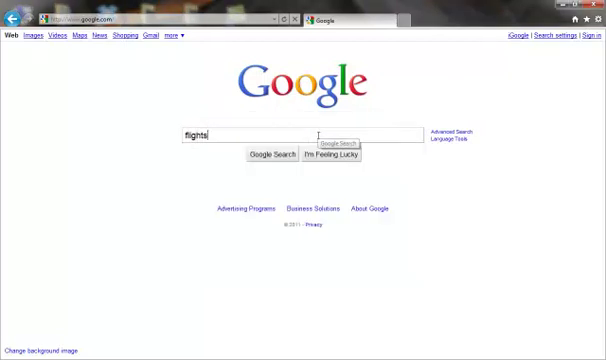
pyautogui.write(' to londo')
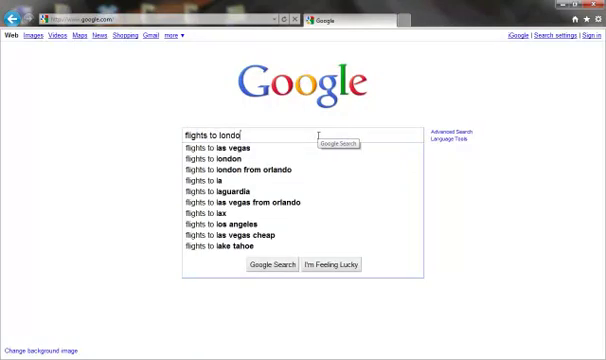
pyautogui.write('n')
# Run the Google search for 'flights to london'.
pyautogui.press('Return')
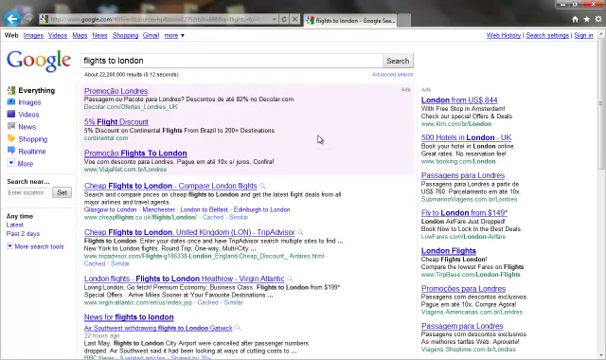